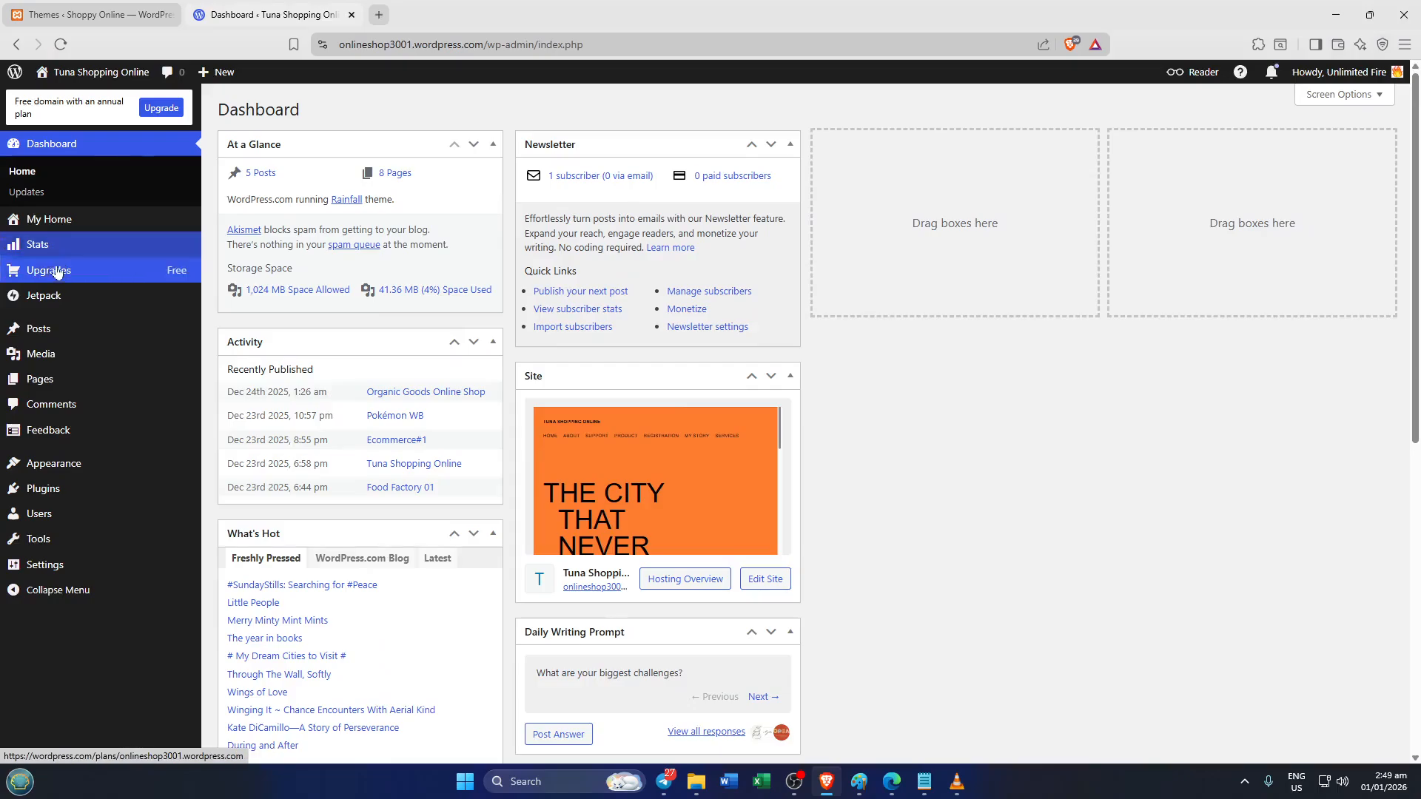
Step: Open the site's theme gallery and filter it to themes included with Premium
mouse_move(82, 276)
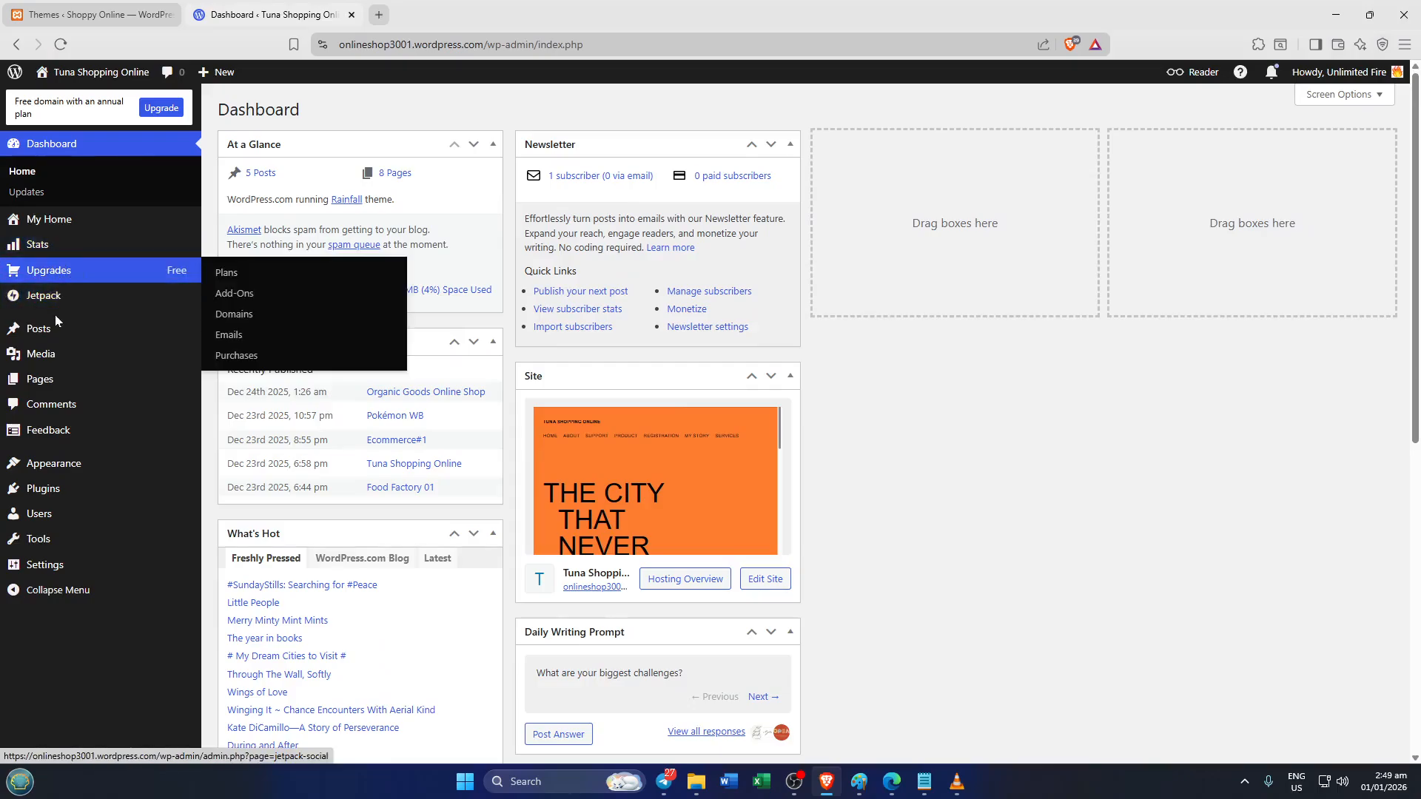
mouse_move(59, 334)
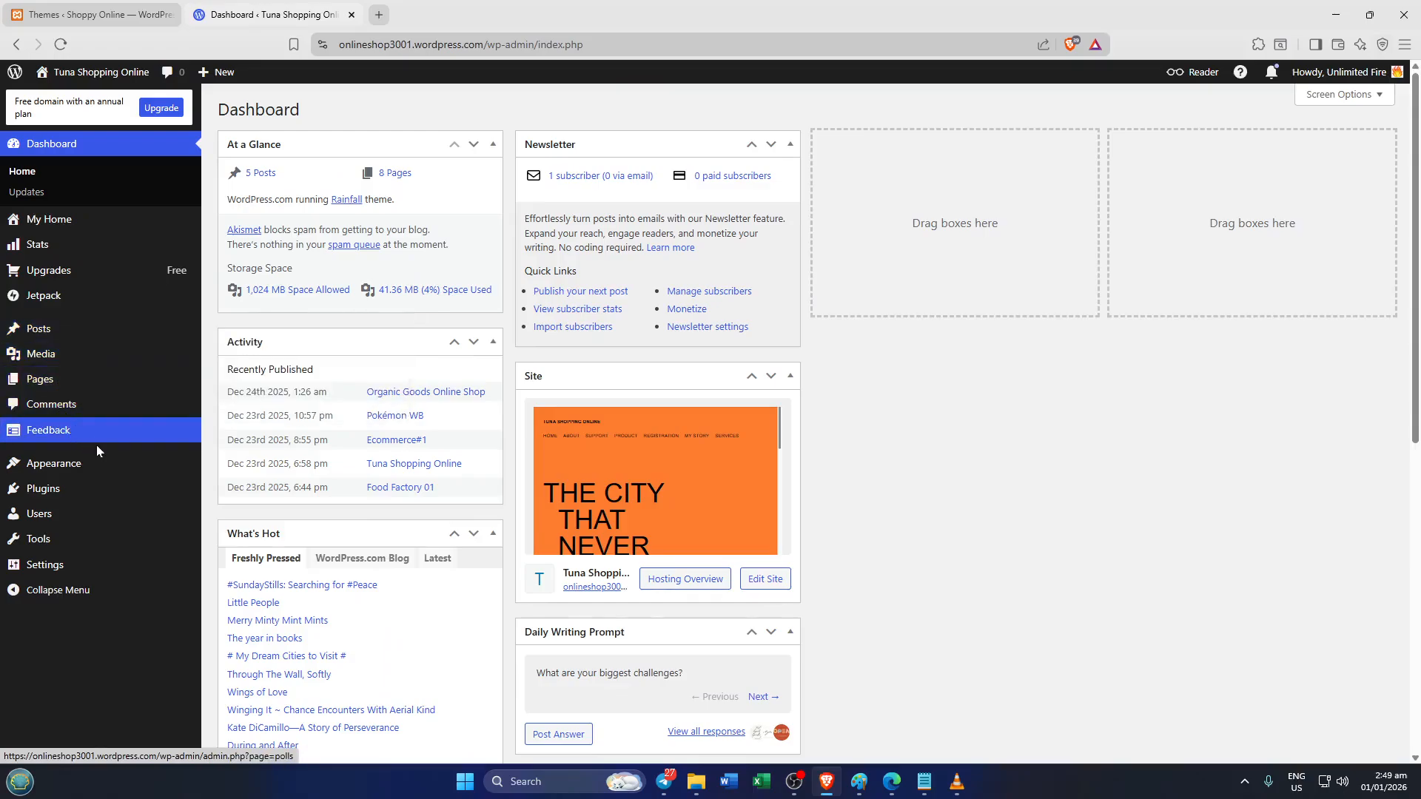
mouse_move(83, 472)
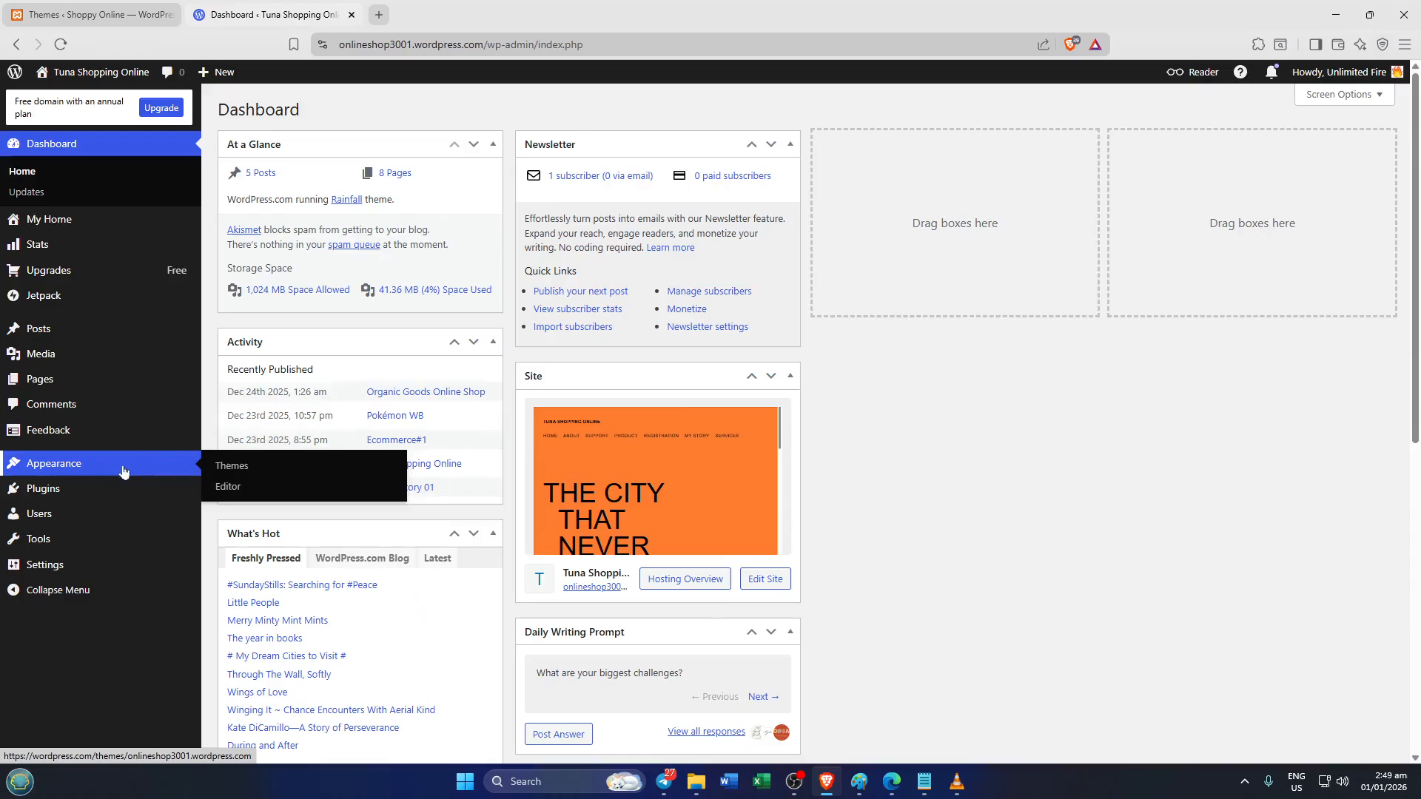
click(64, 472)
click(241, 472)
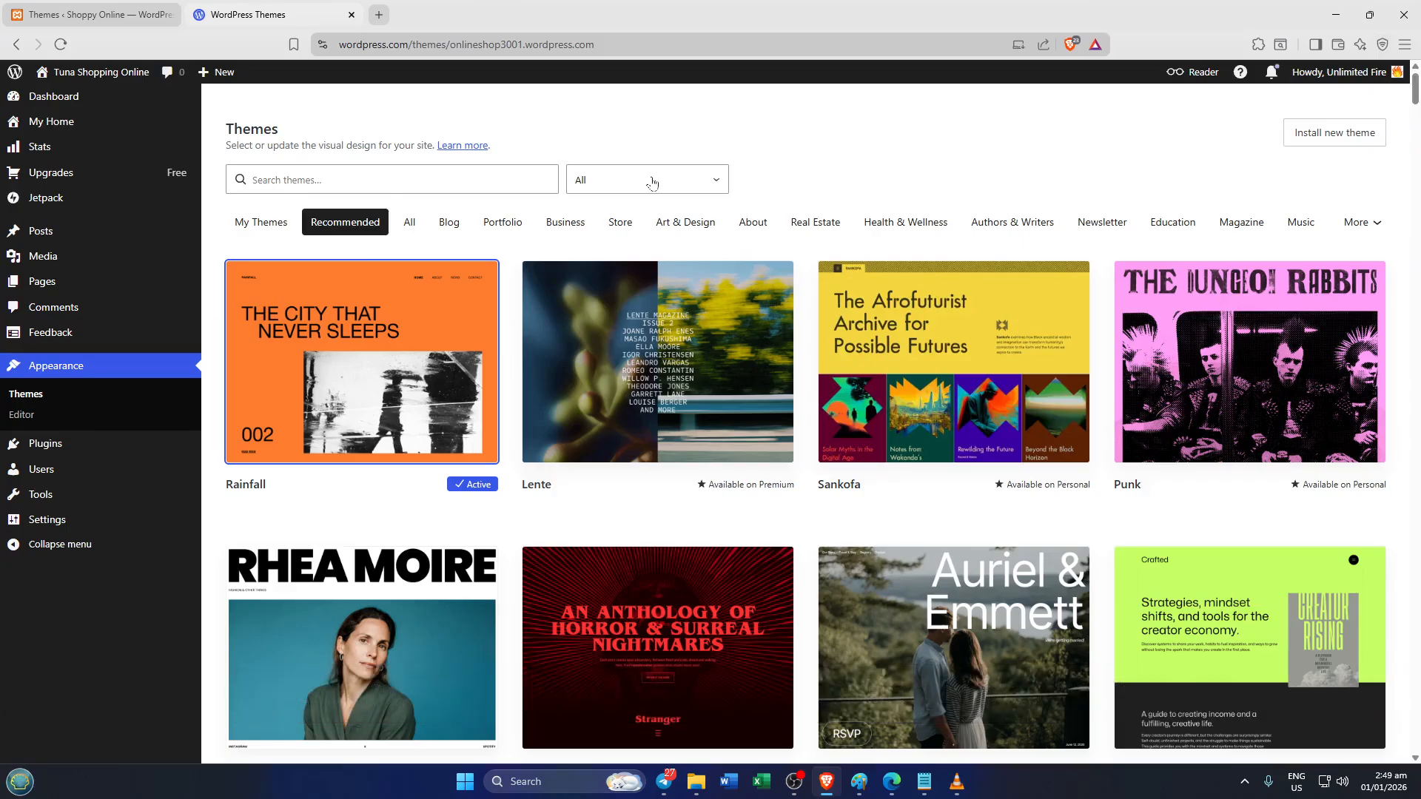
click(650, 183)
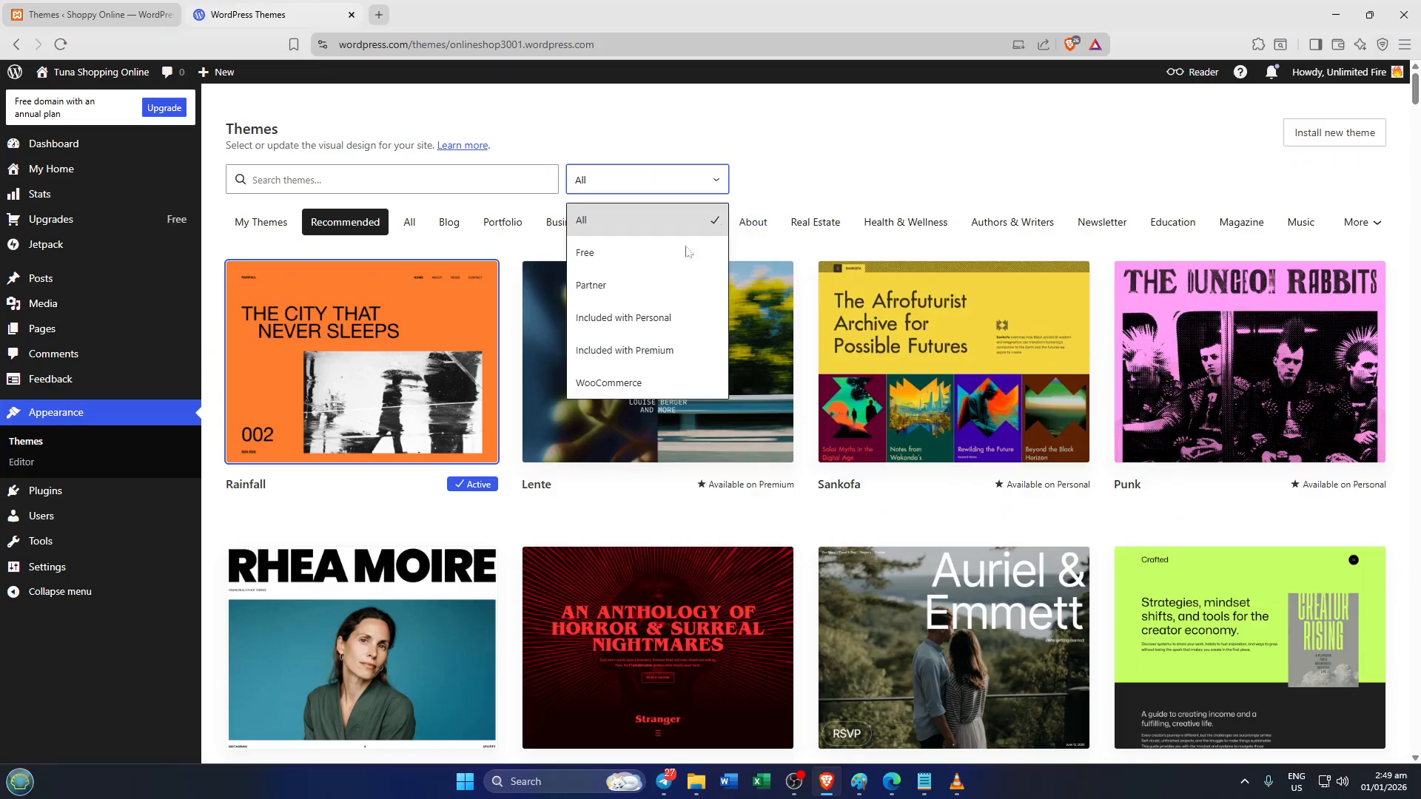
click(628, 353)
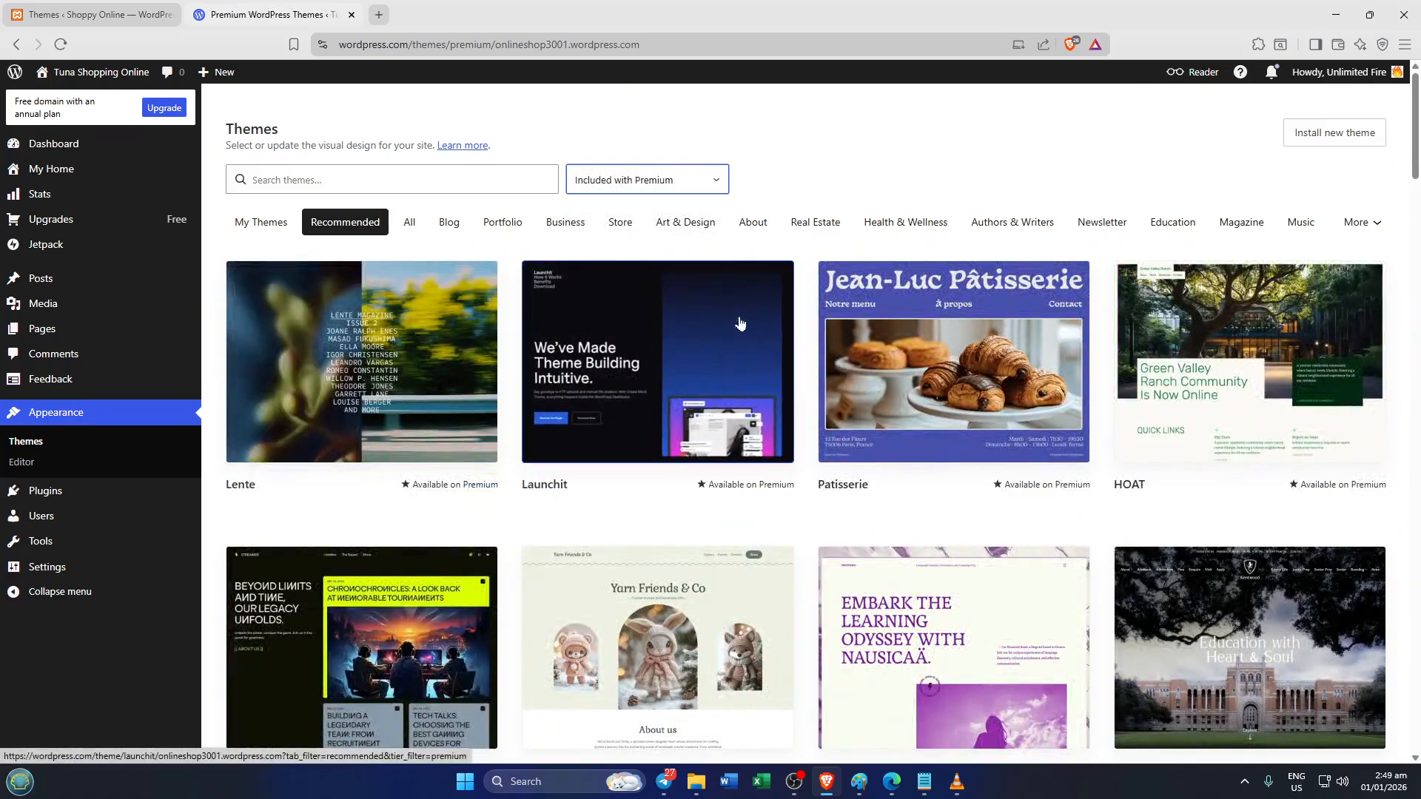
Step: Open the Patisserie theme's details page and review its description, features and style variations
scroll(749, 418, down, 2)
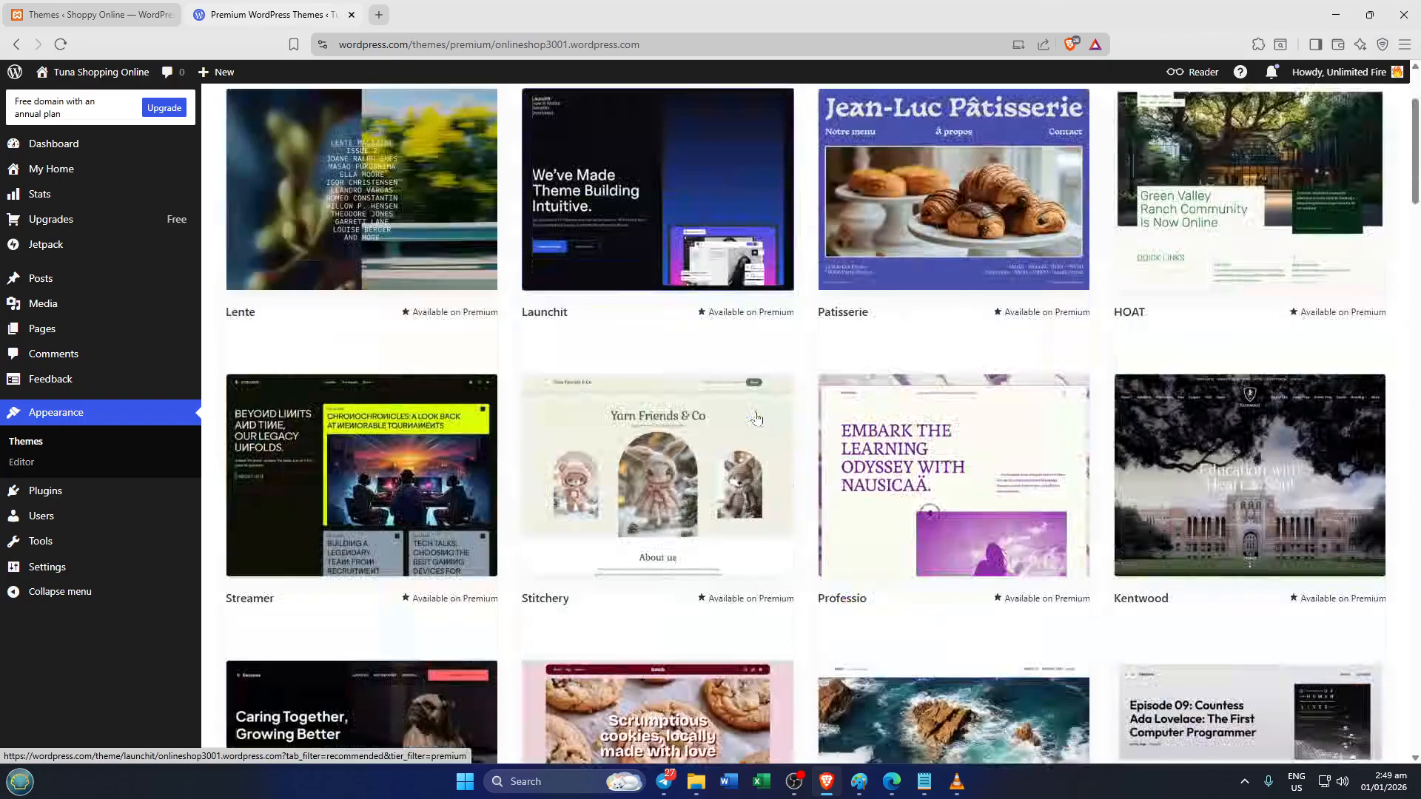
scroll(746, 418, up, 2)
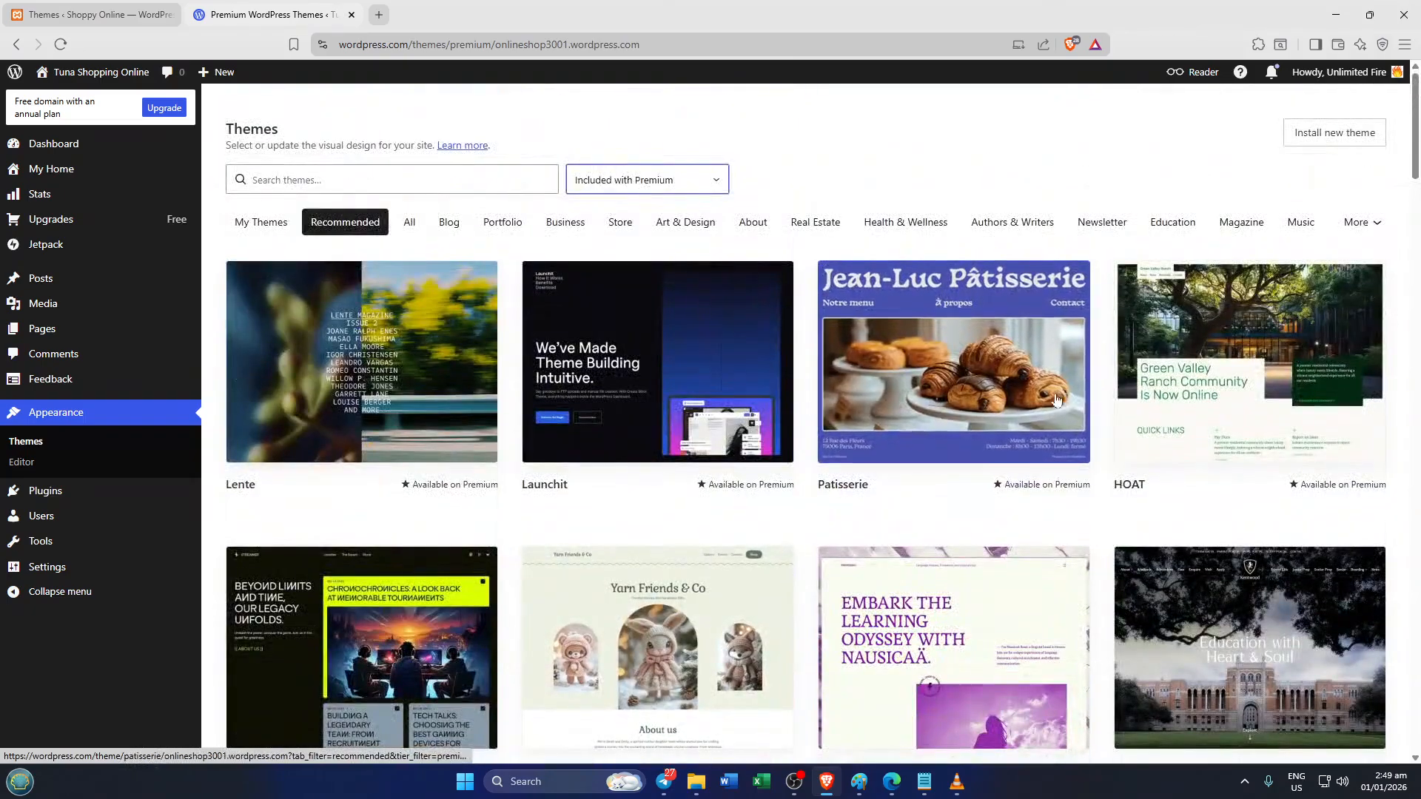
click(972, 381)
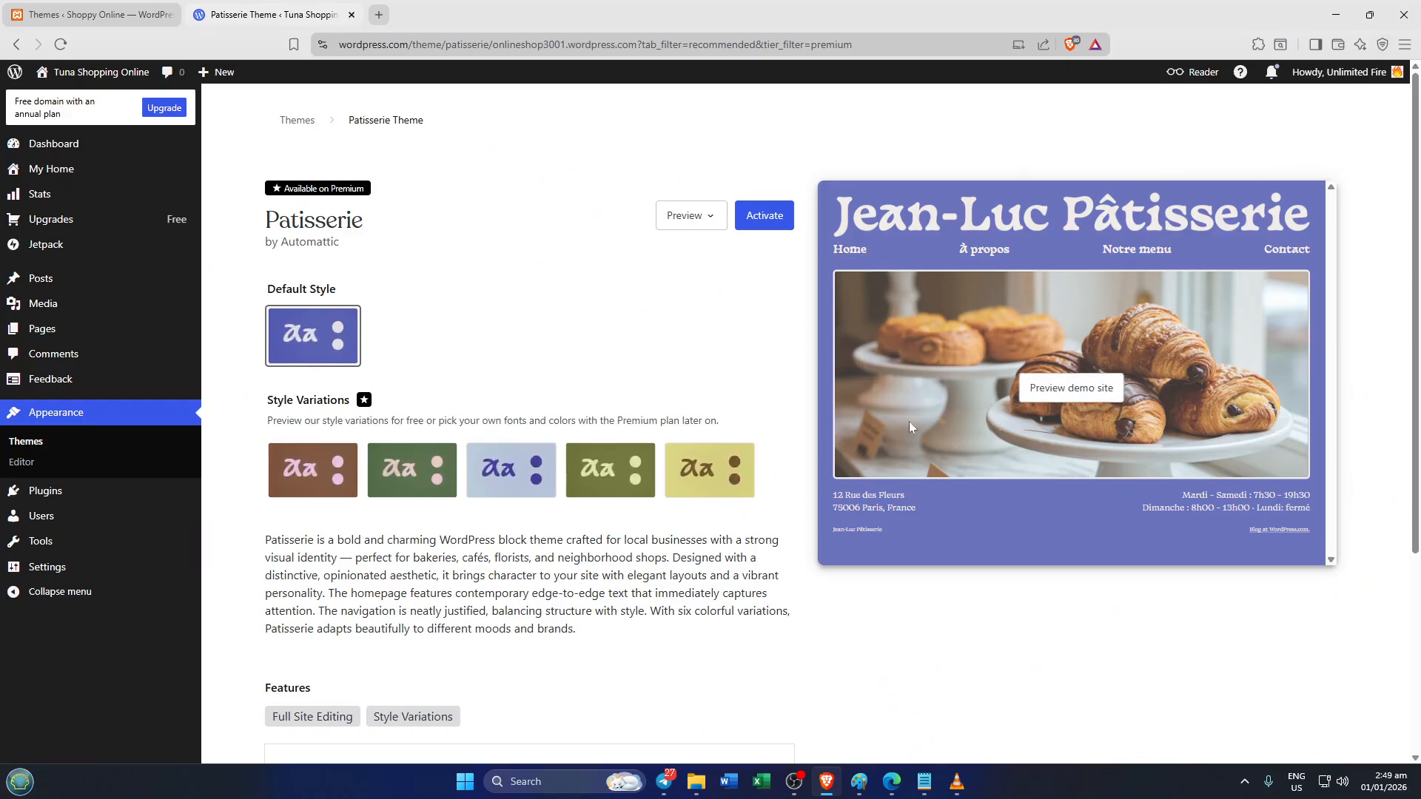
scroll(796, 429, down, 4)
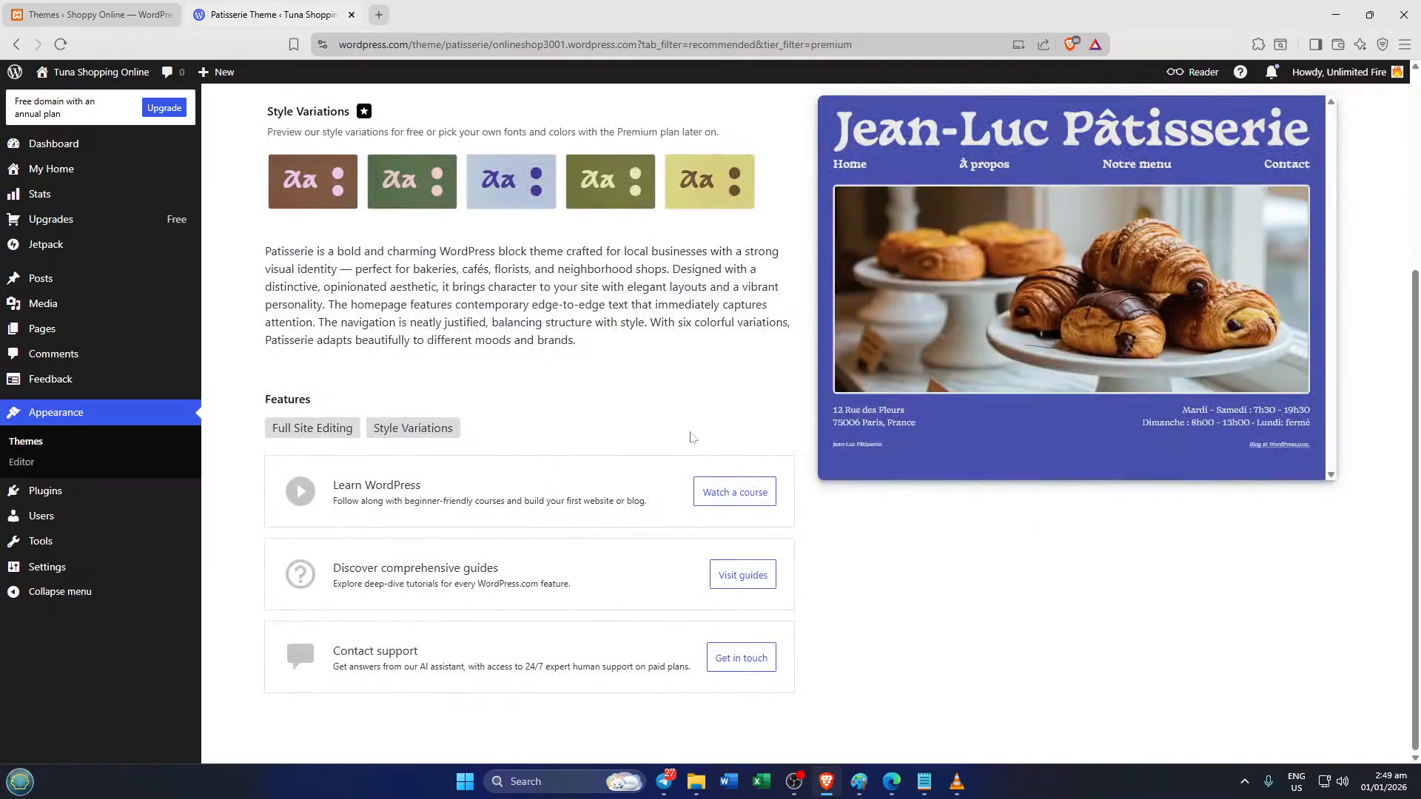
scroll(736, 410, up, 2)
scroll(744, 404, down, 1)
scroll(745, 400, up, 3)
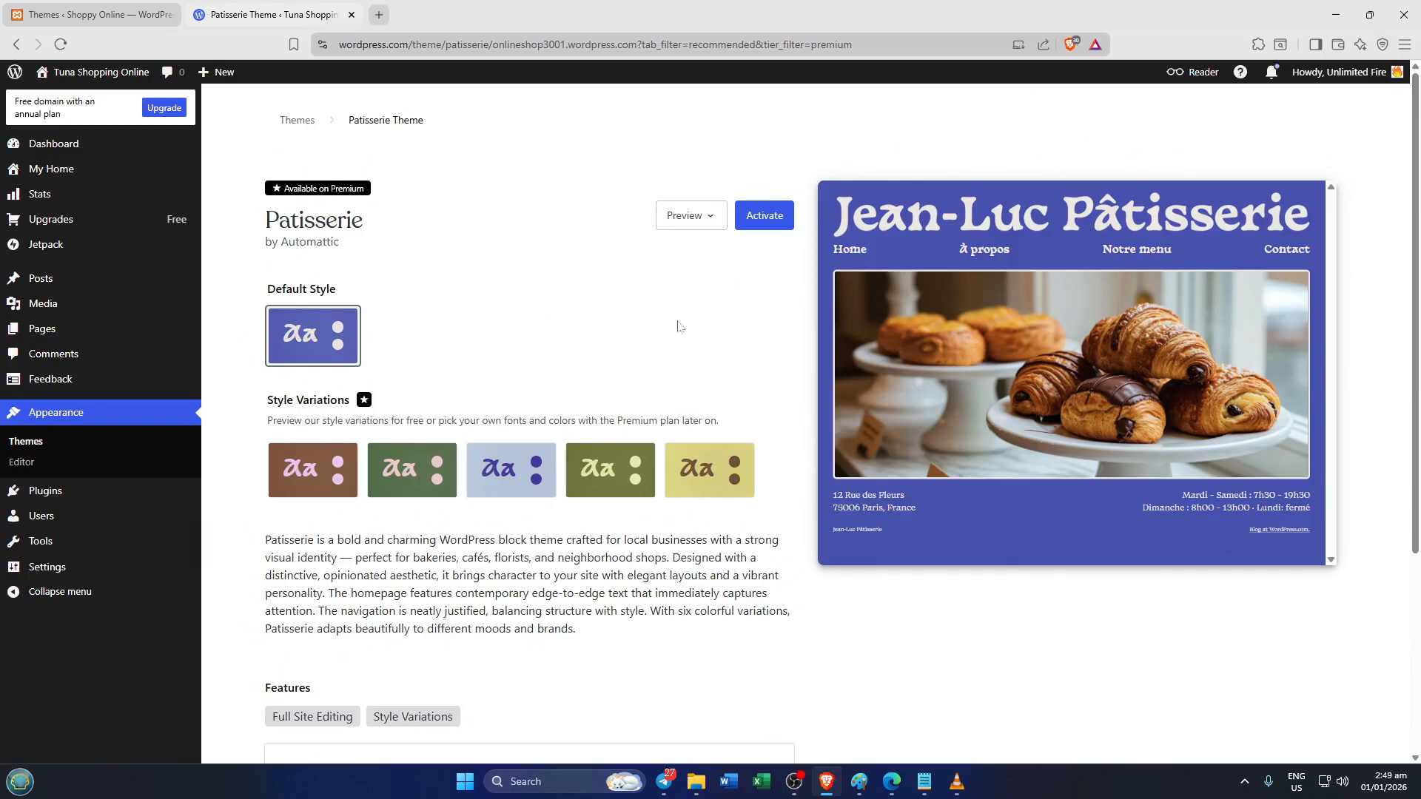
Step: Preview Patisserie's brown and green style variations, then select the light blue one and start activating the theme
click(346, 462)
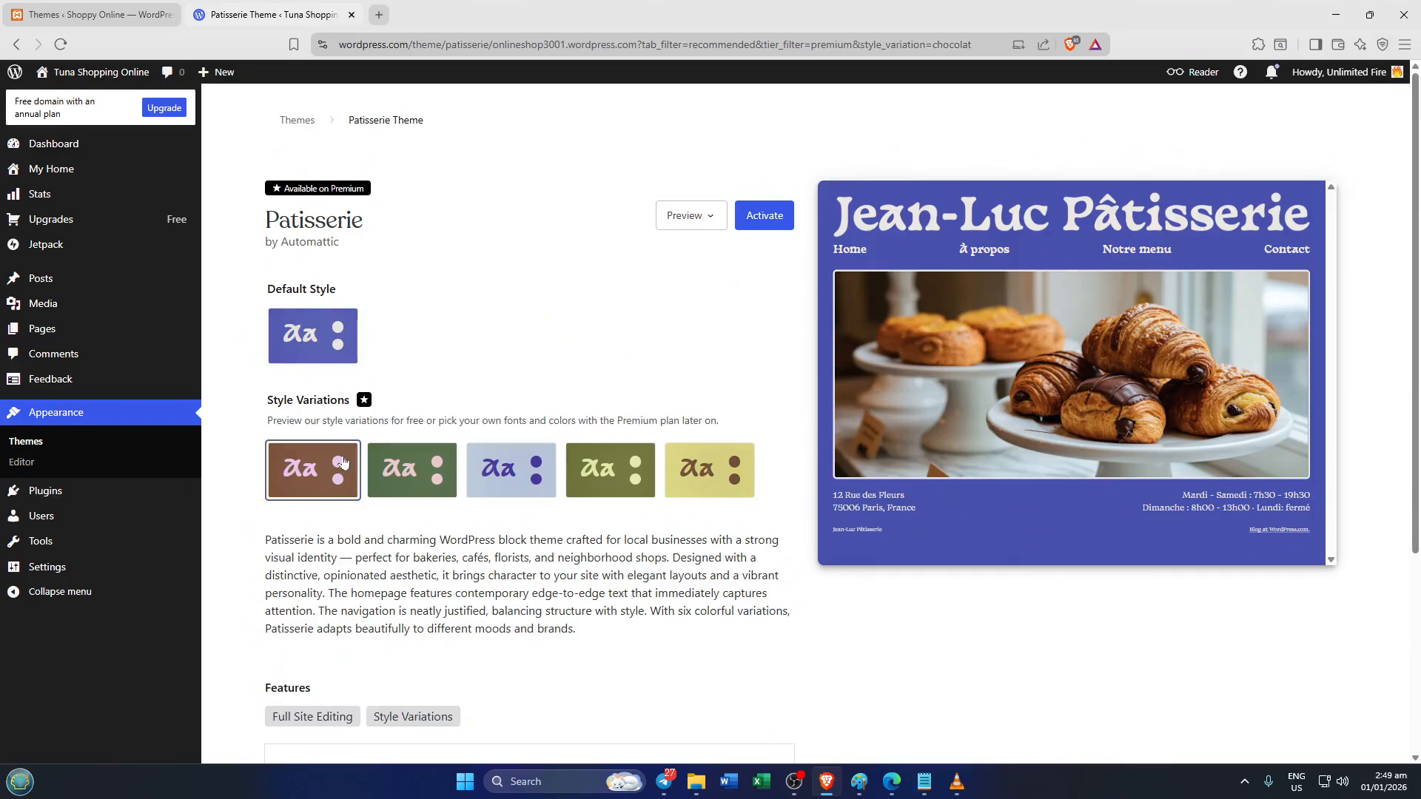
click(437, 459)
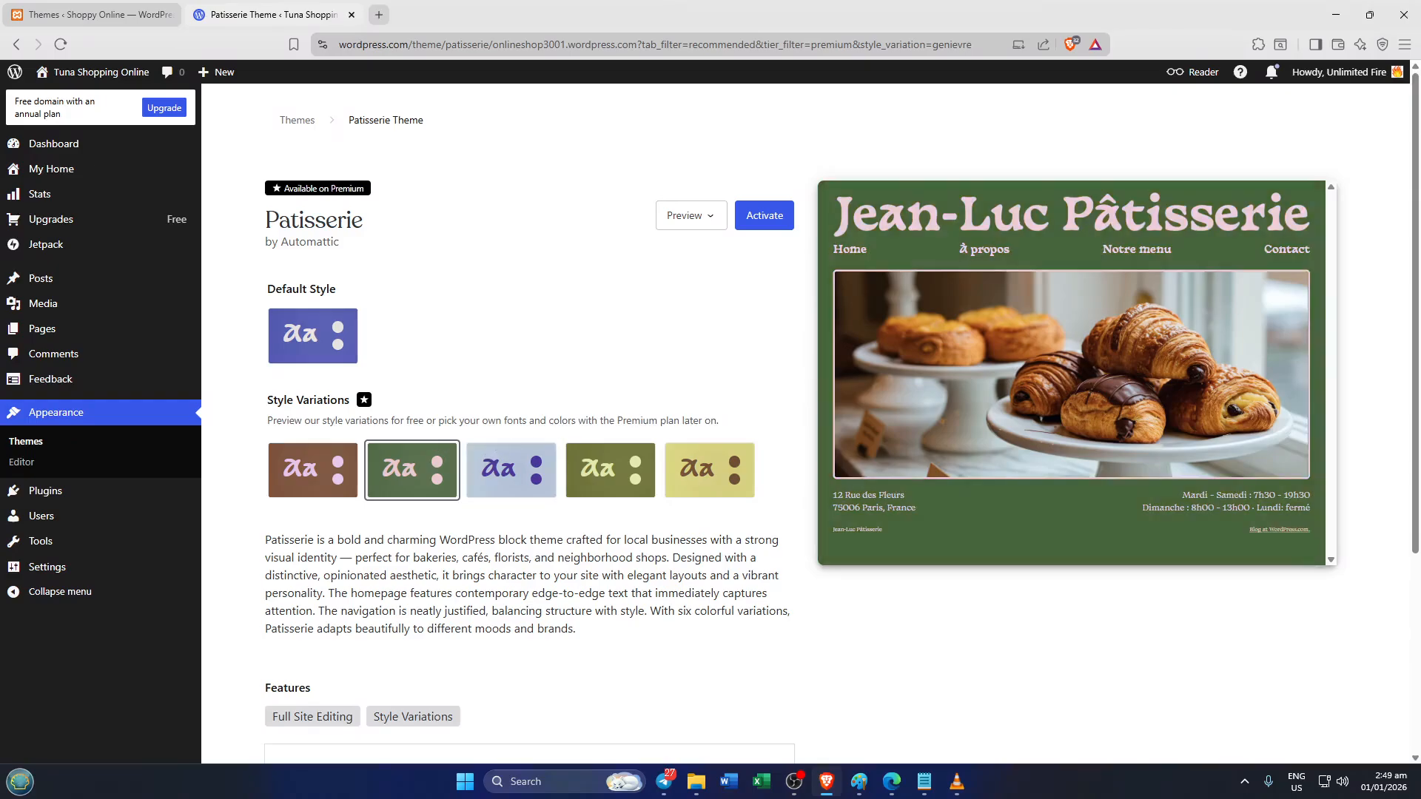
click(530, 450)
click(766, 215)
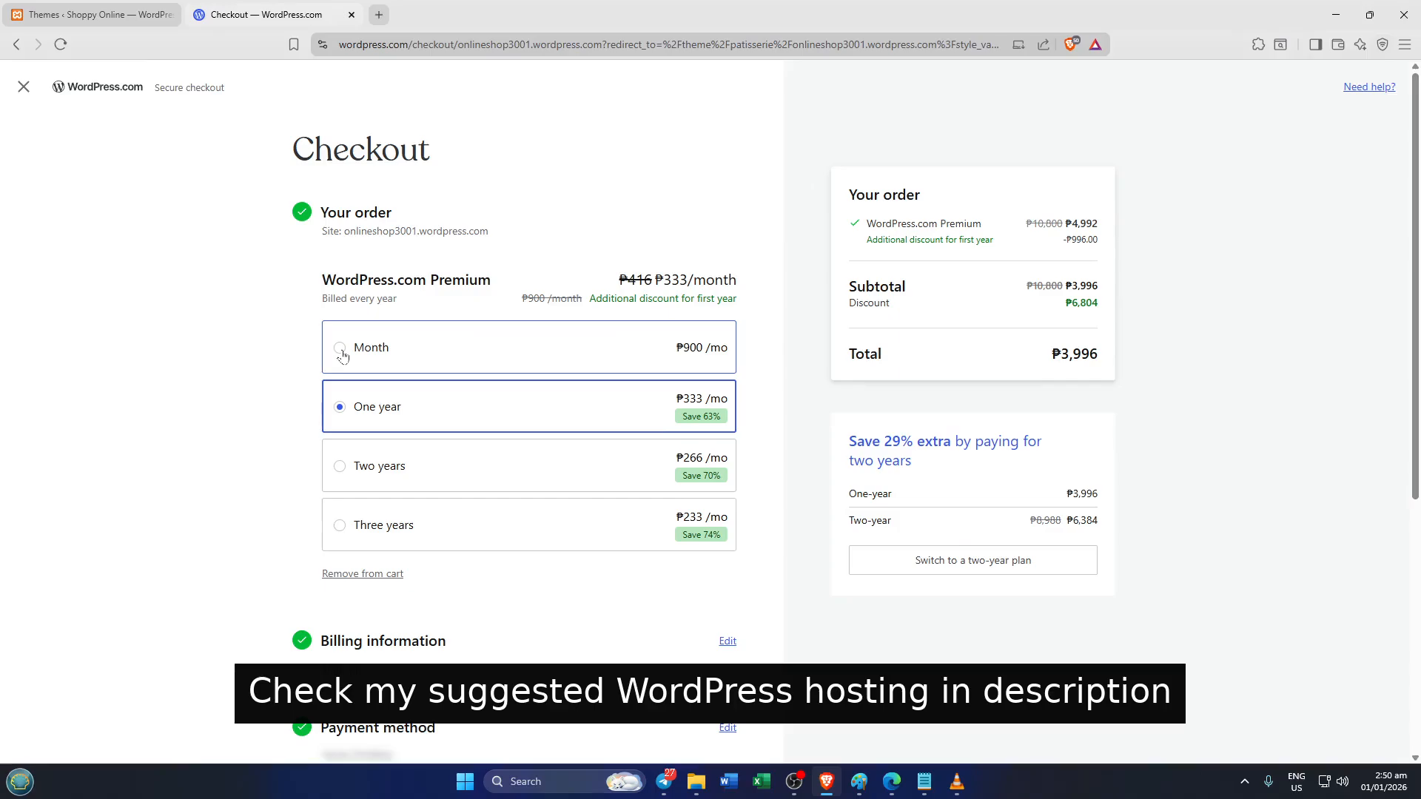
Step: Compare the monthly, one-year and two-year billing terms for WordPress.com Premium and choose three years
click(341, 352)
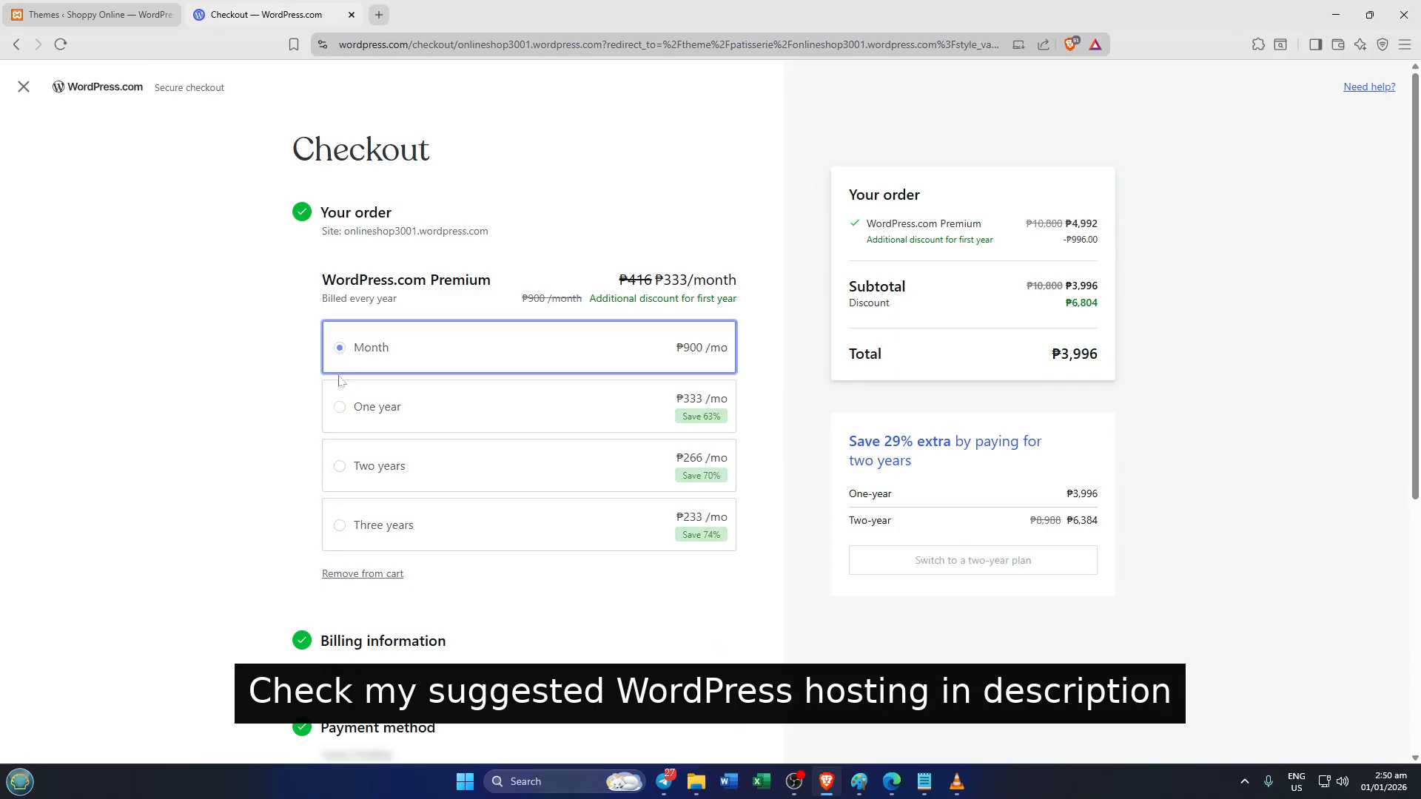
click(341, 419)
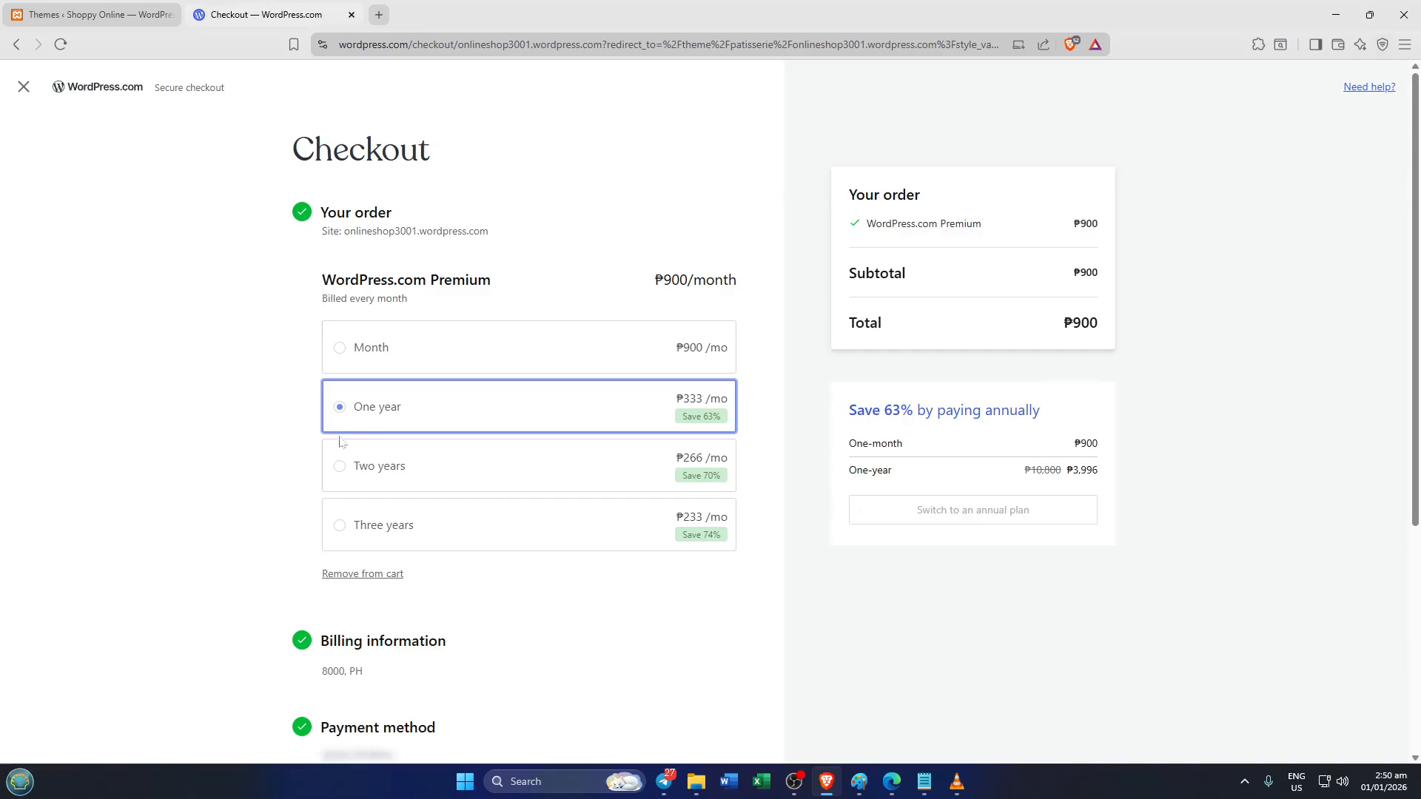
click(339, 473)
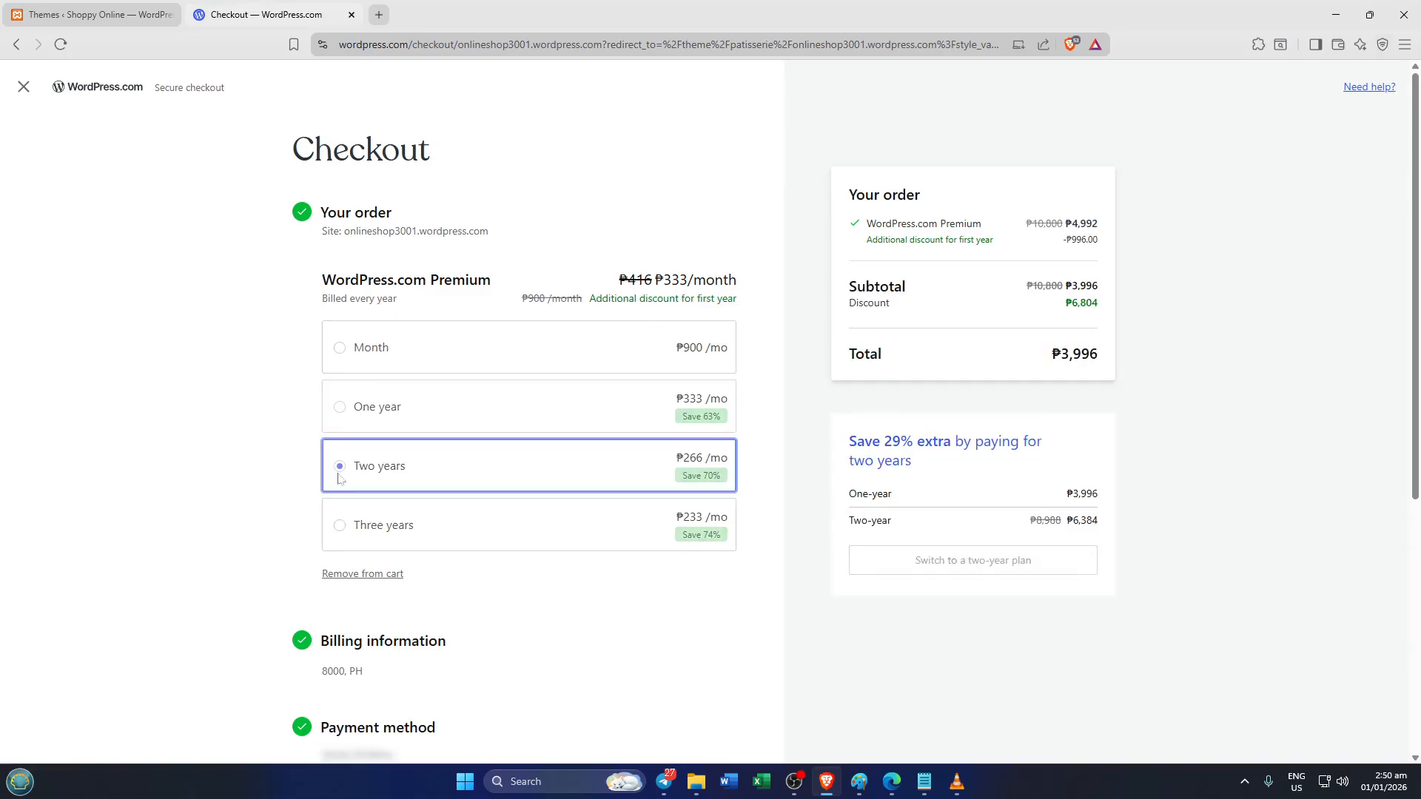
click(340, 527)
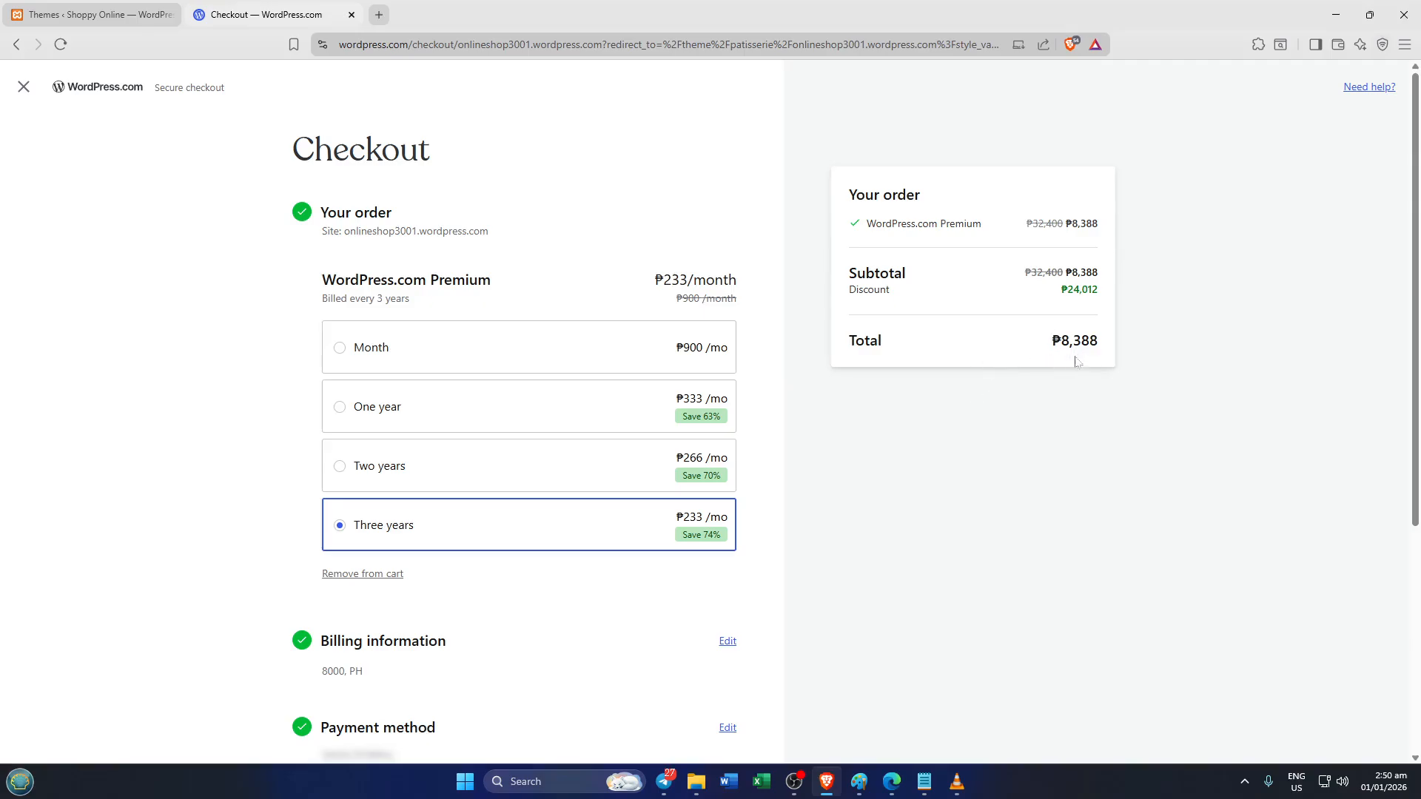
Step: Review the billing information and payment method sections of the checkout
scroll(537, 459, down, 5)
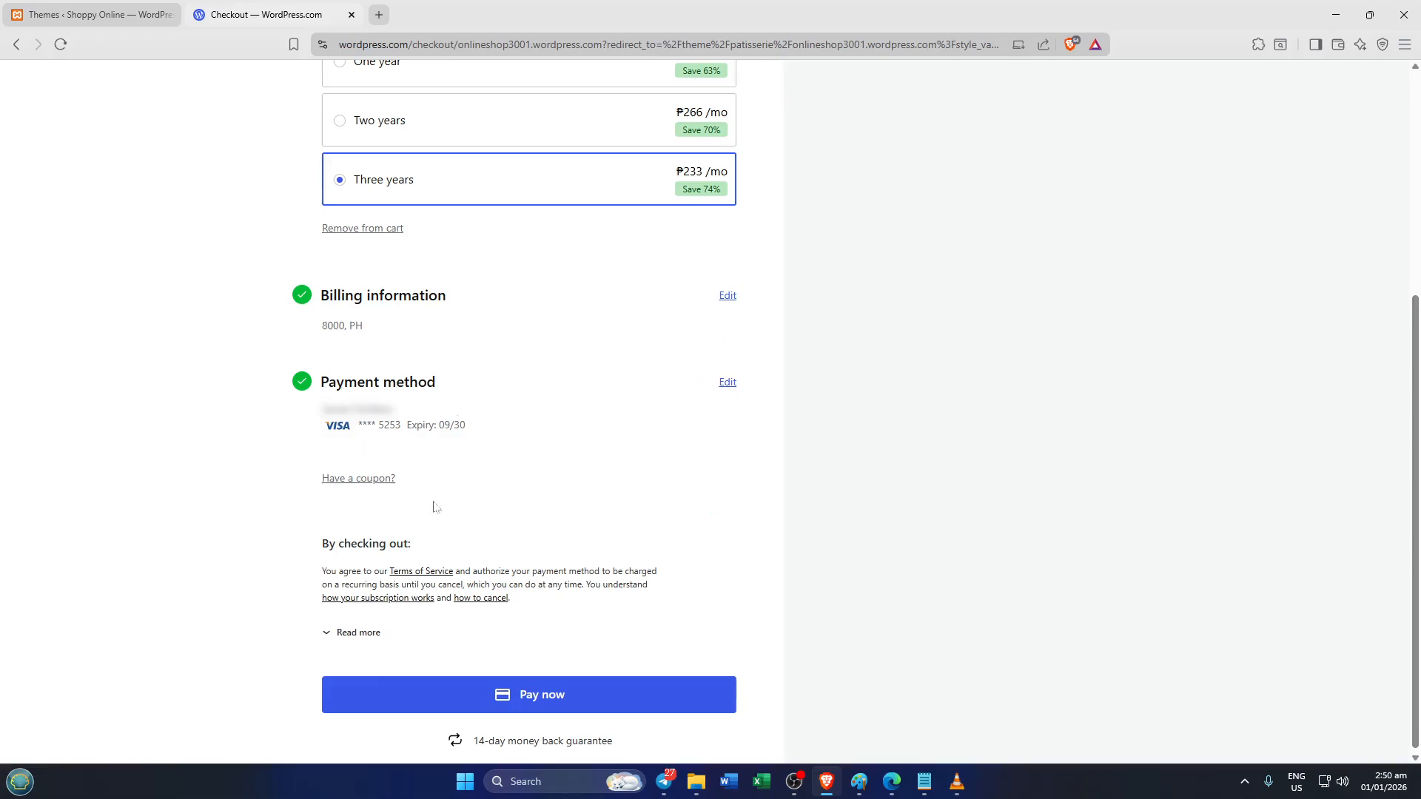
click(727, 390)
click(728, 390)
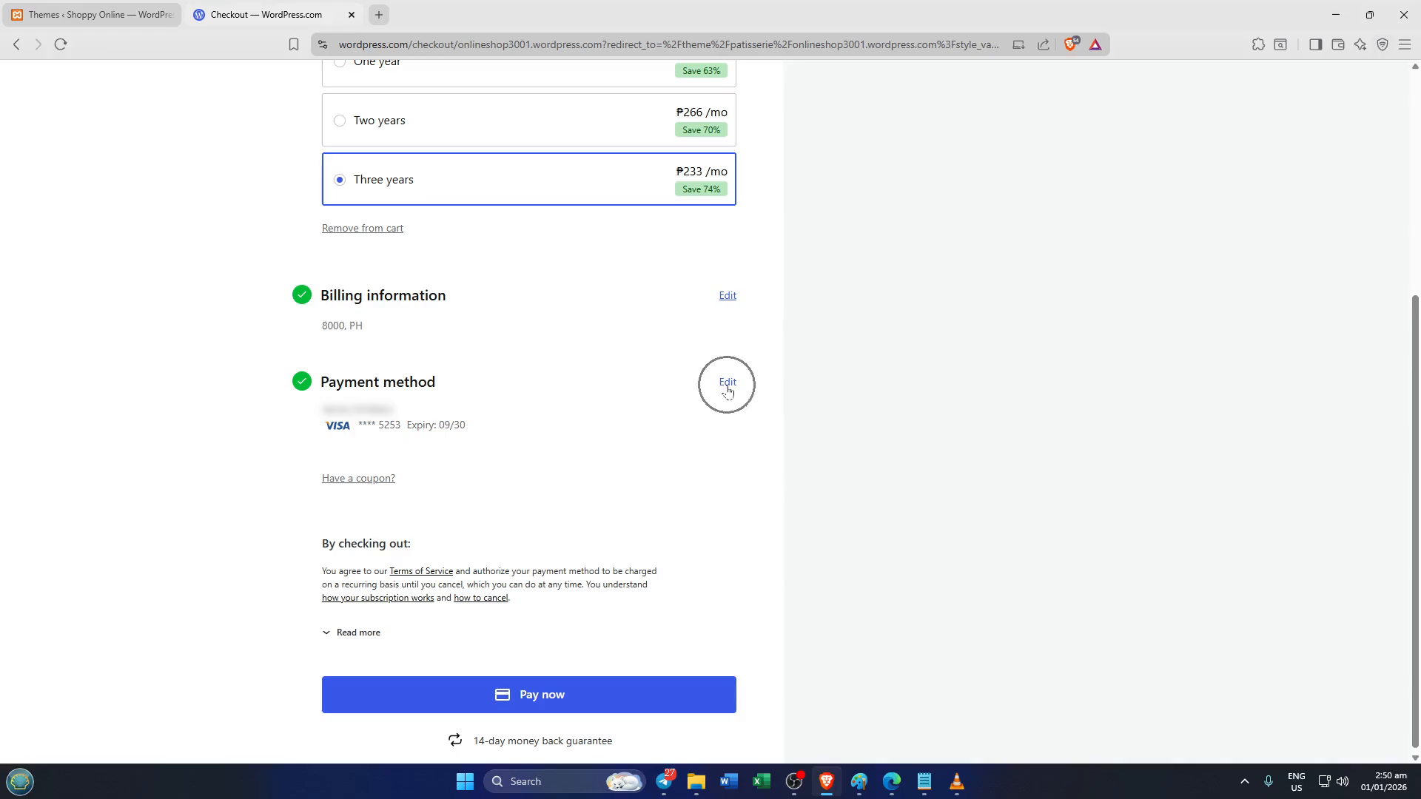
click(725, 305)
click(725, 305)
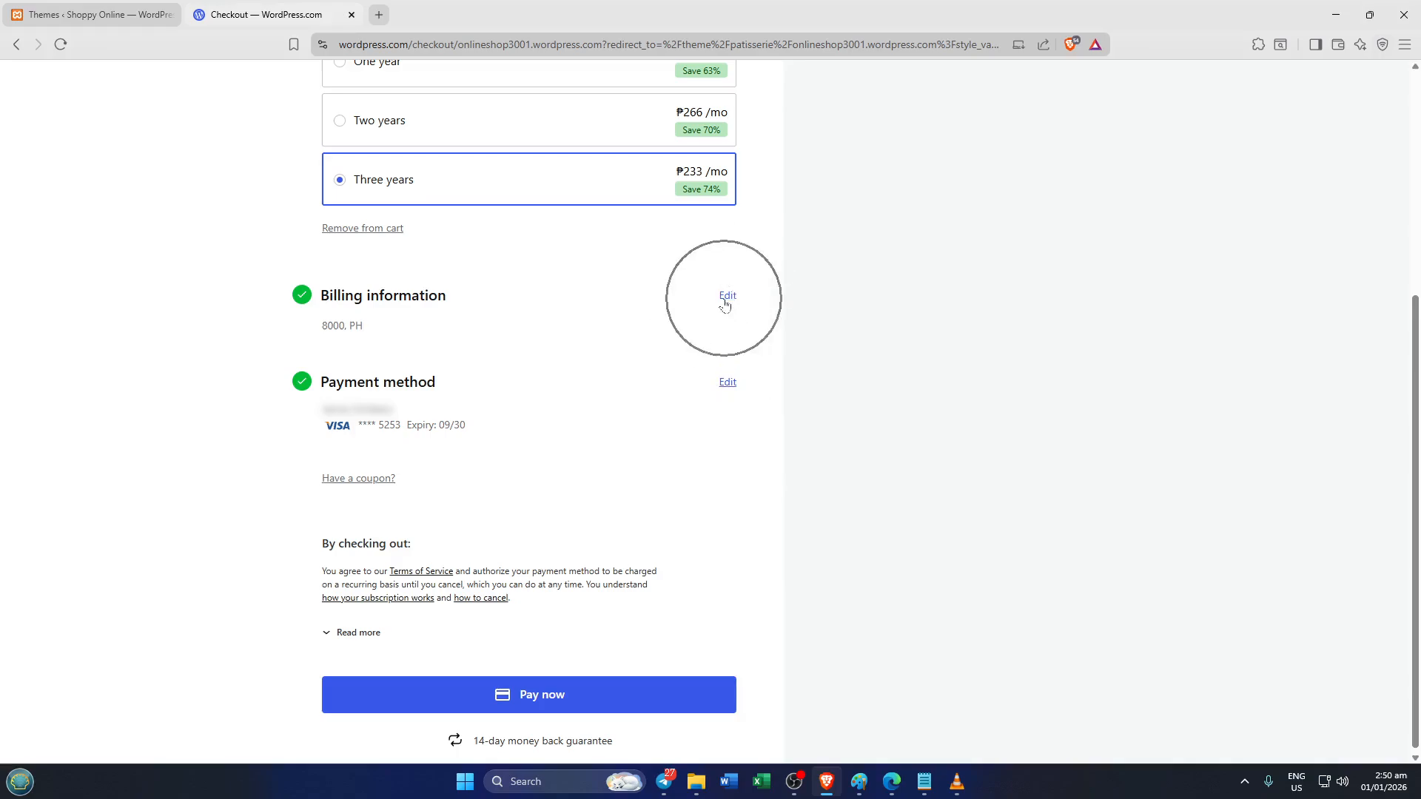
scroll(514, 450, down, 1)
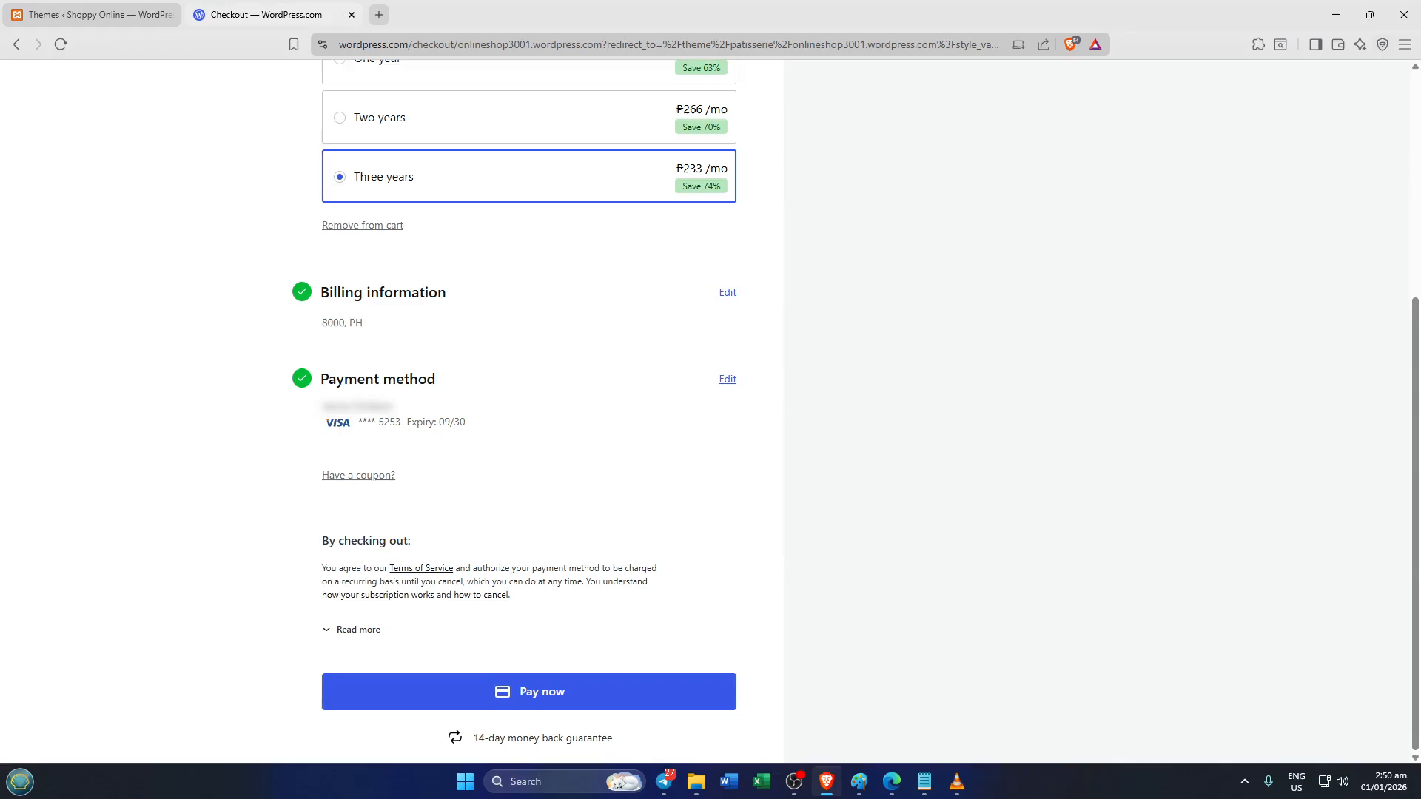
click(533, 696)
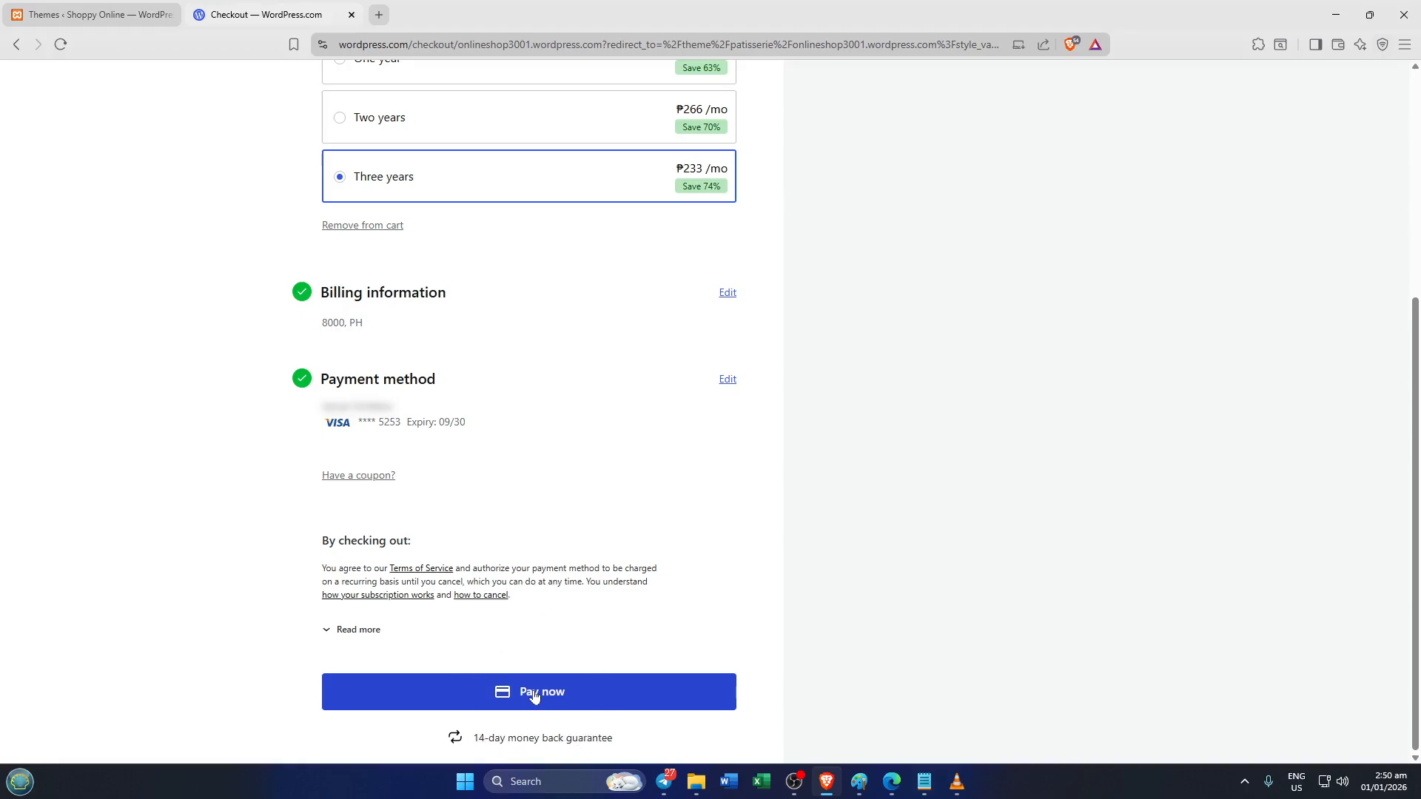
click(533, 695)
click(535, 698)
click(535, 698)
click(534, 699)
click(534, 698)
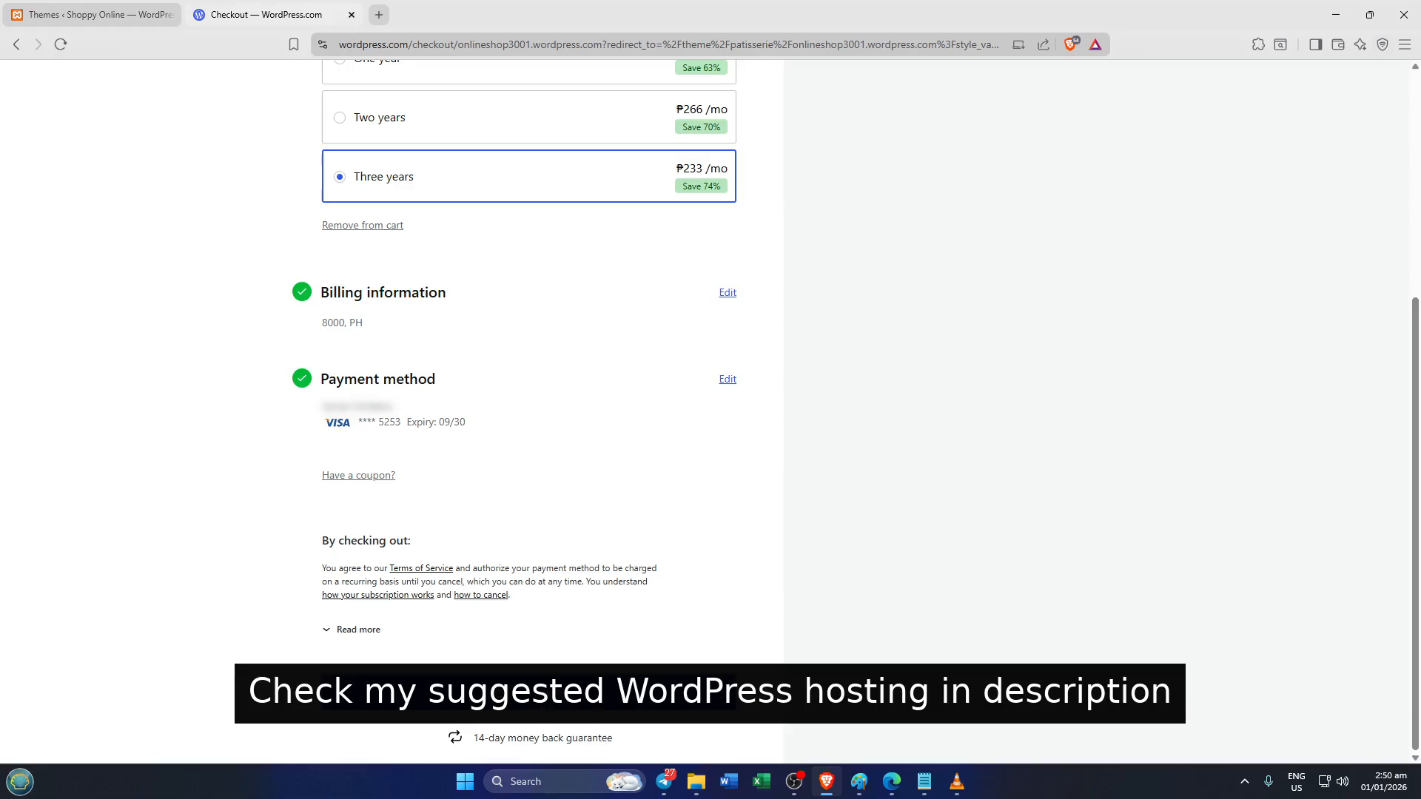
scroll(910, 619, up, 2)
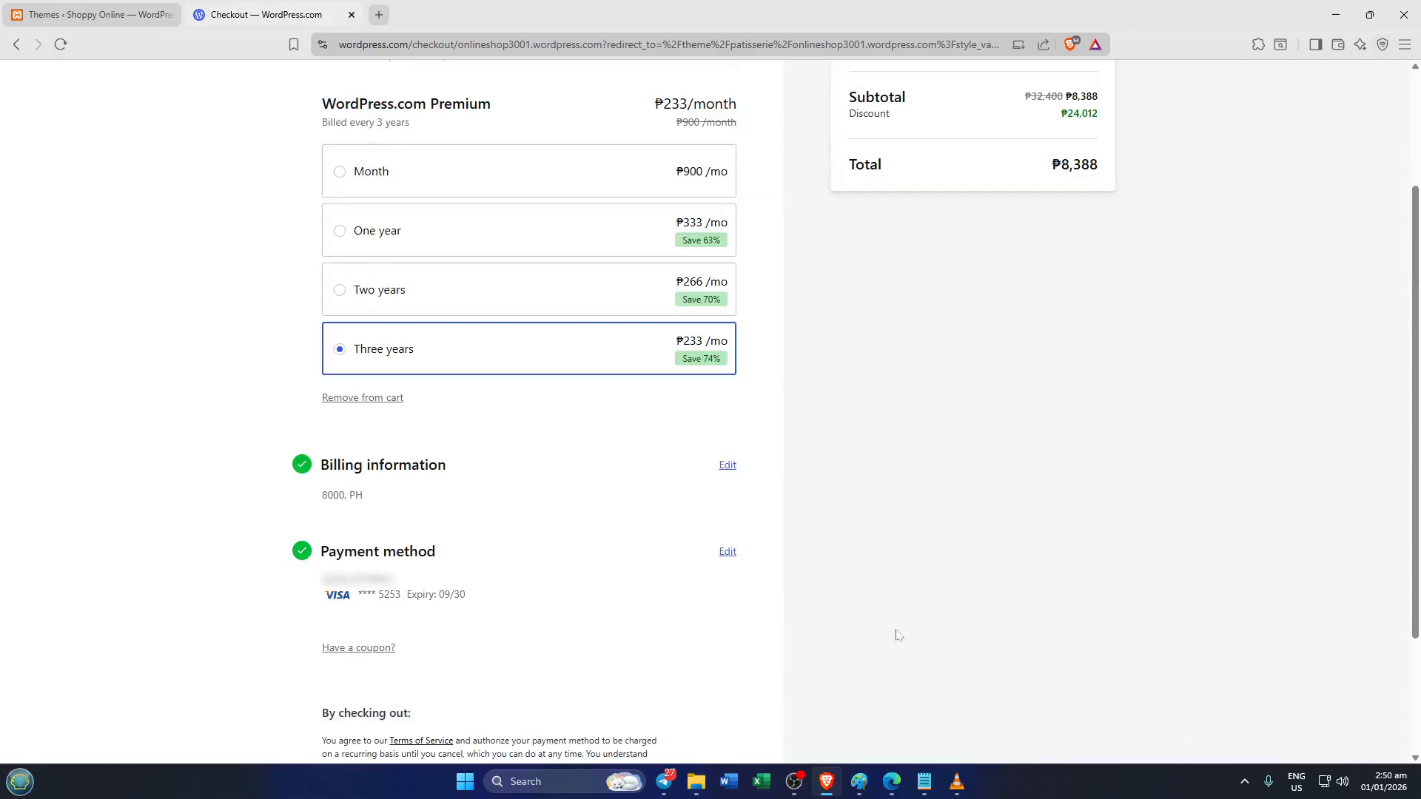
scroll(891, 643, down, 2)
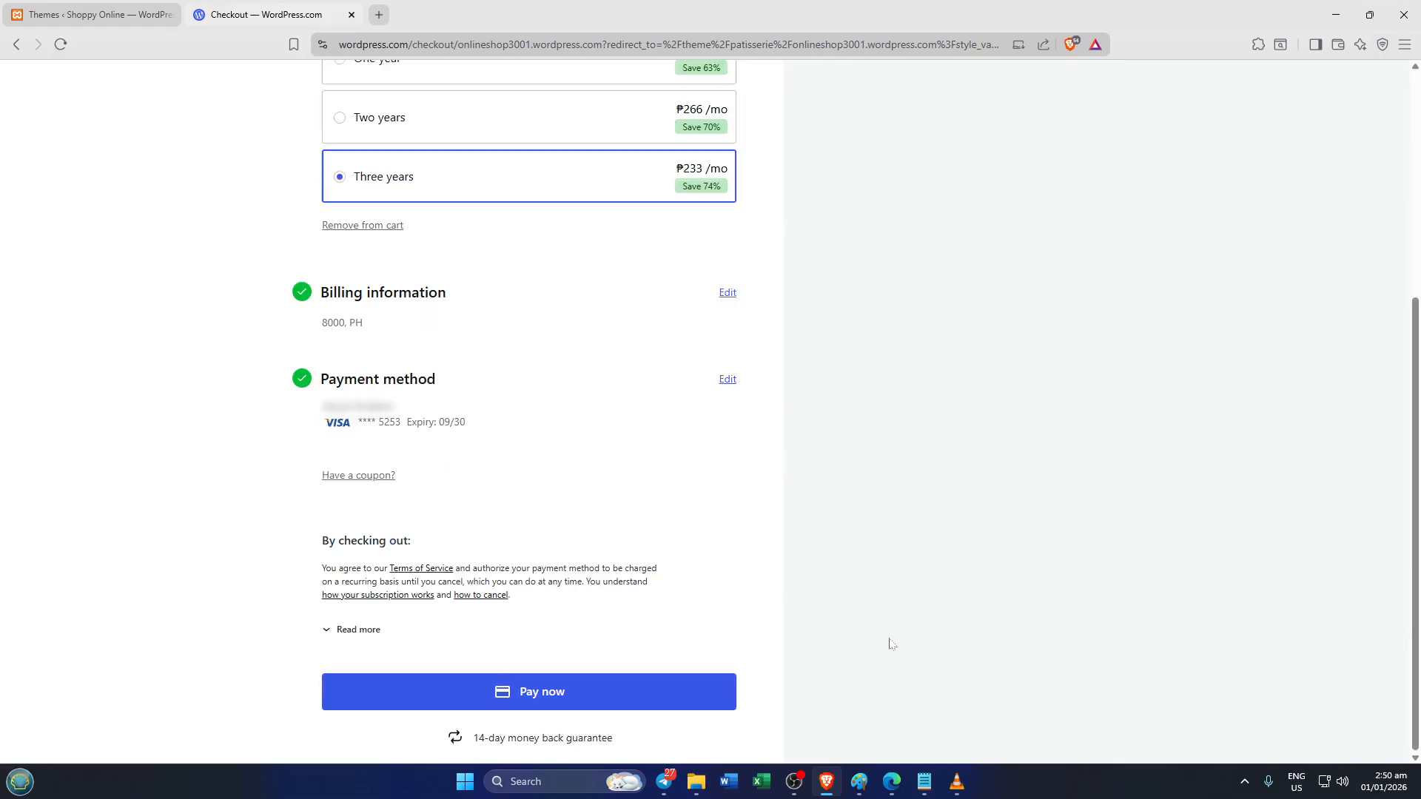